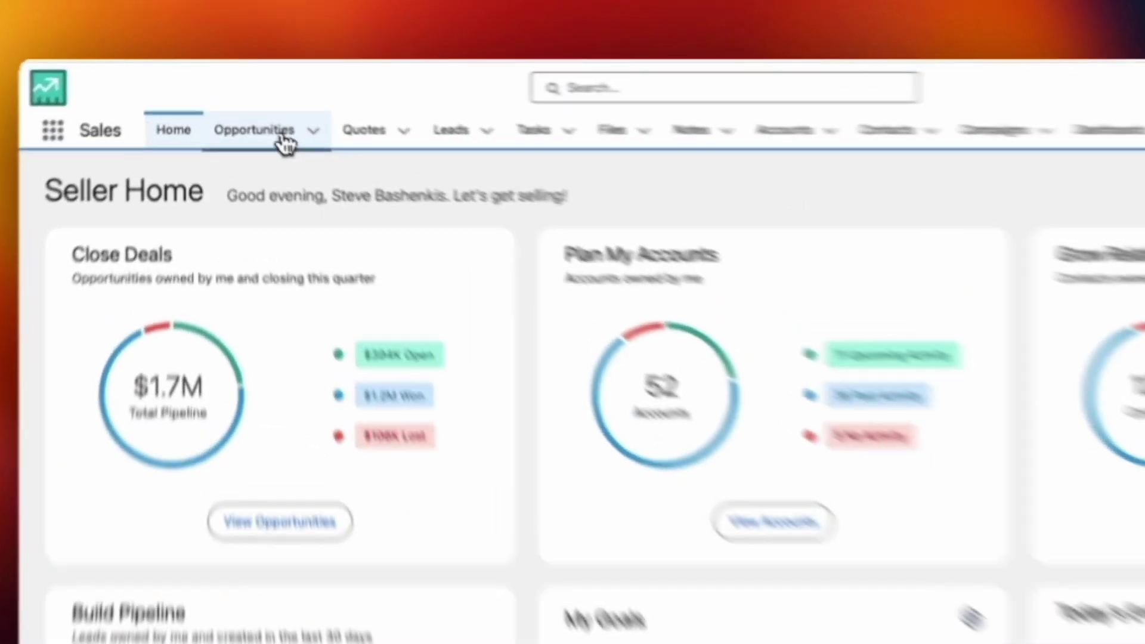
Show the Opportunities list view Closing This Month, with 21 opportunities
{"action": "left_click", "coordinate": [253, 107]}
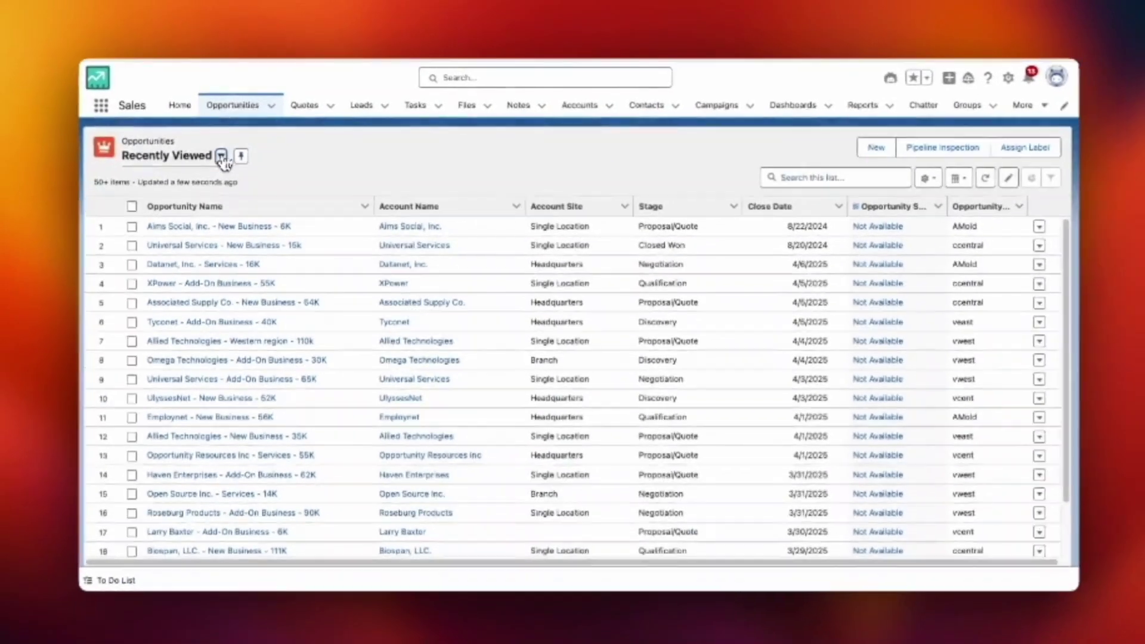
{"action": "left_click", "coordinate": [221, 156]}
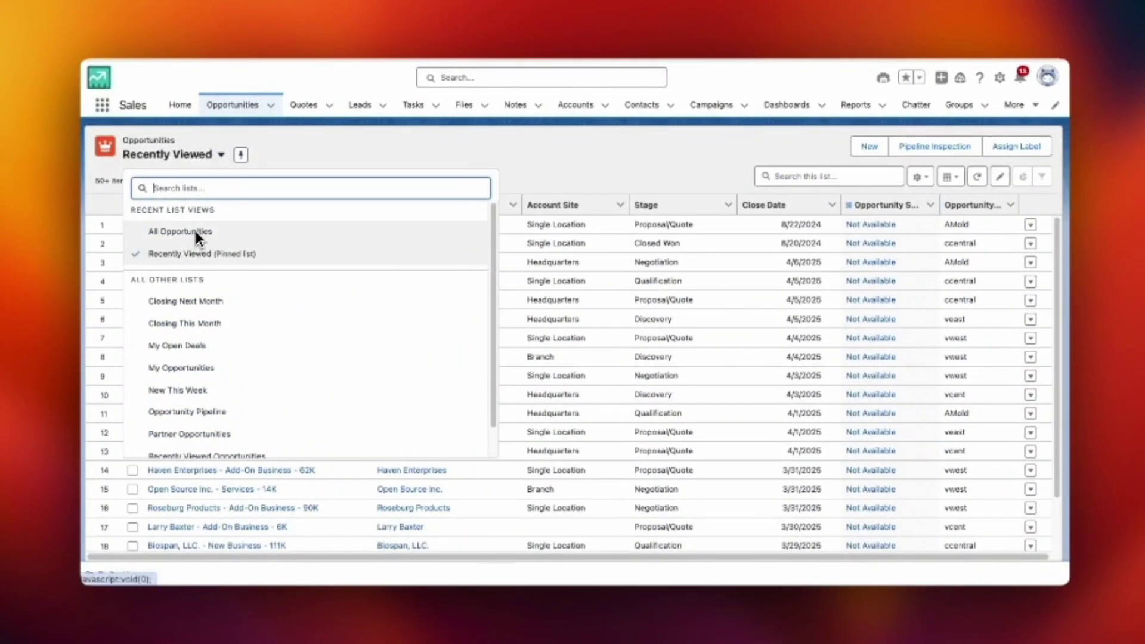
{"action": "left_click", "coordinate": [190, 323]}
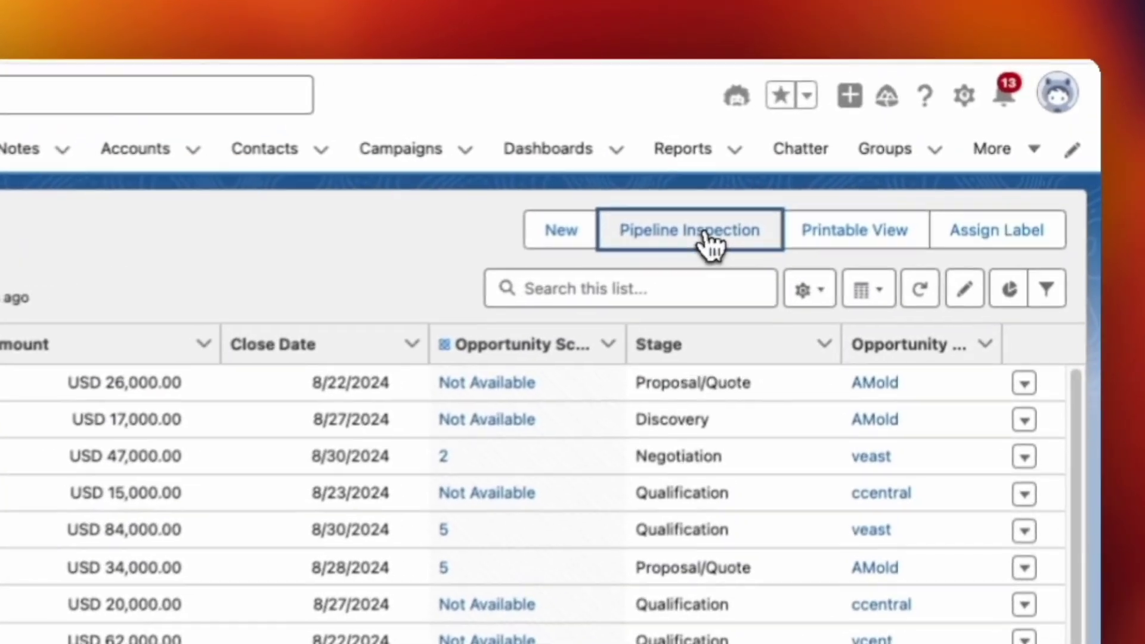
Open Pipeline Inspection for these opportunities and set the Owner filter to My Team
{"action": "left_click", "coordinate": [859, 147]}
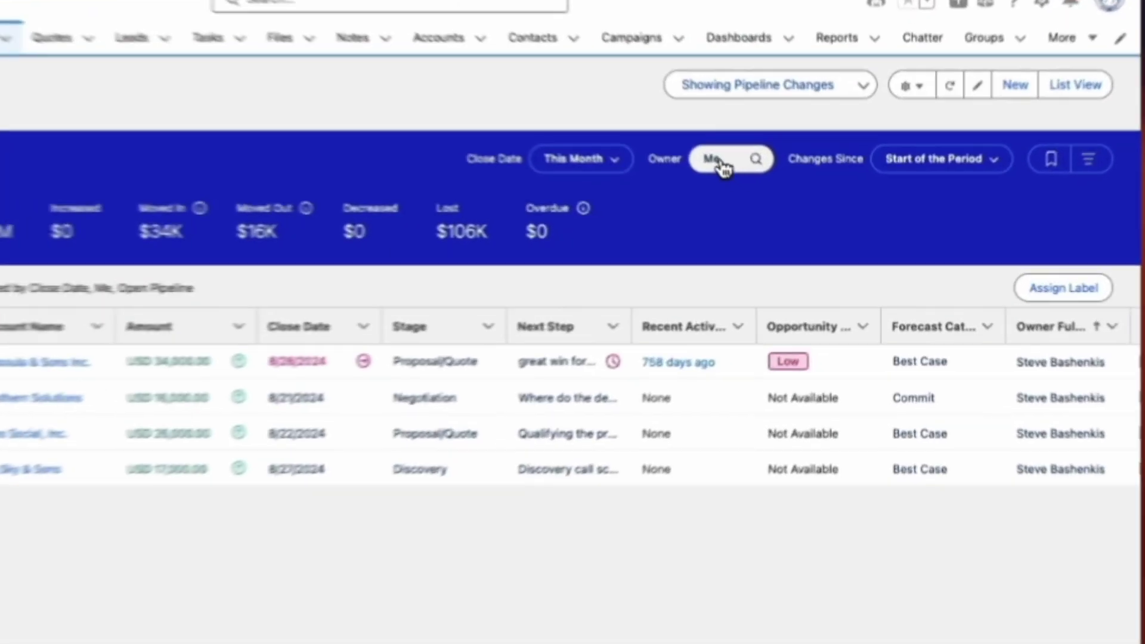
{"action": "left_click", "coordinate": [772, 192]}
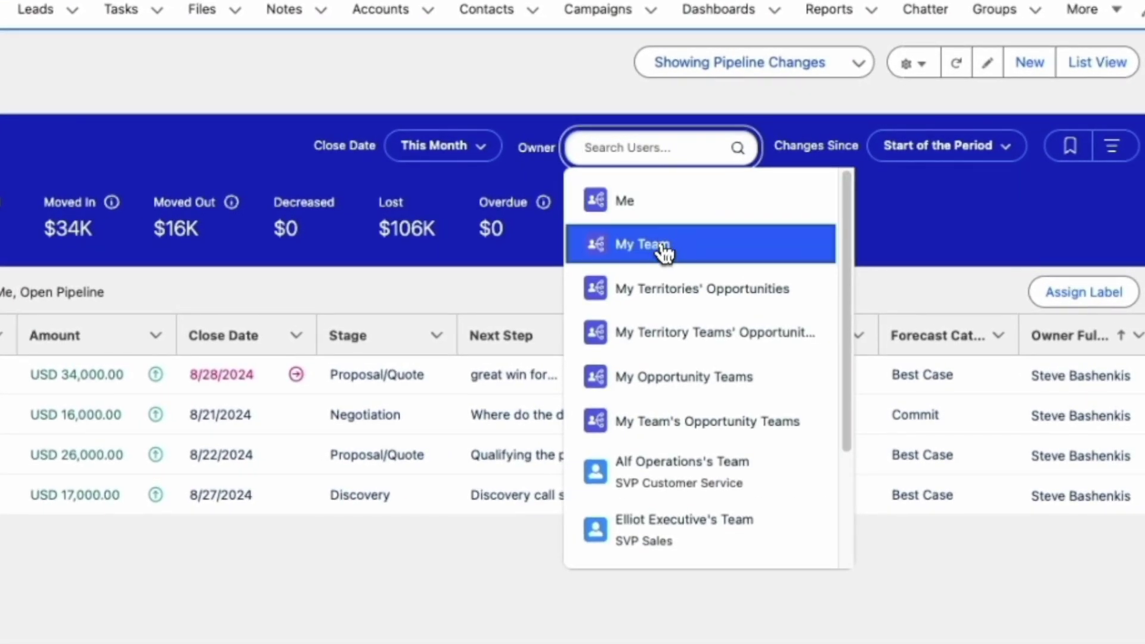
{"action": "left_click", "coordinate": [663, 250]}
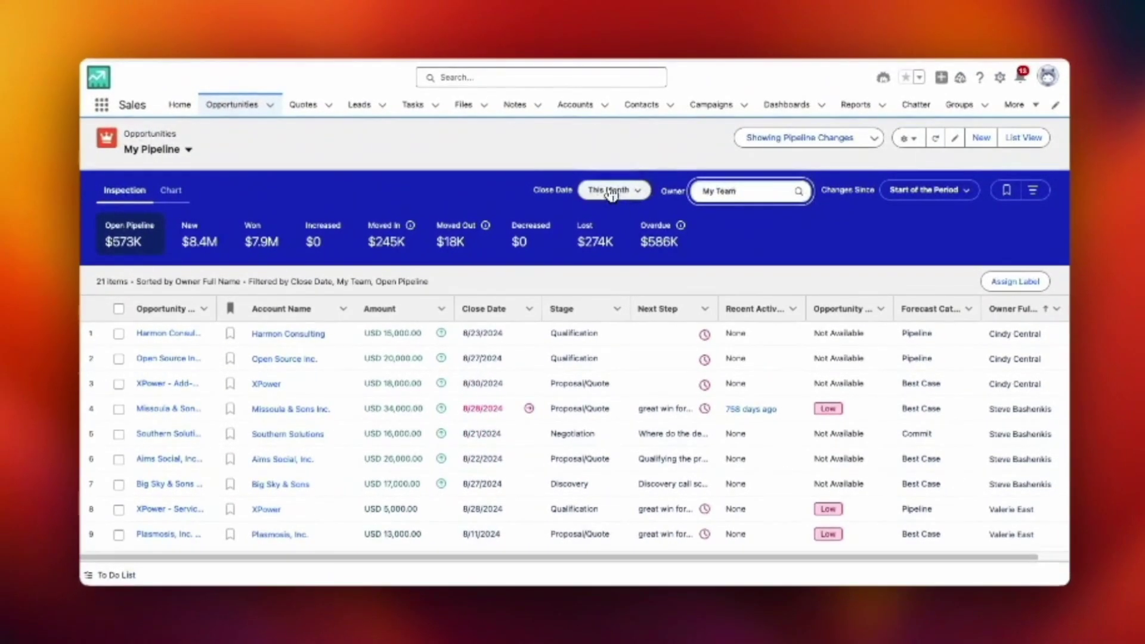
{"action": "left_click", "coordinate": [611, 193]}
Keep Close Date at This Month and Changes Since at Start of the Period, then show saved filters
{"action": "left_click", "coordinate": [656, 192]}
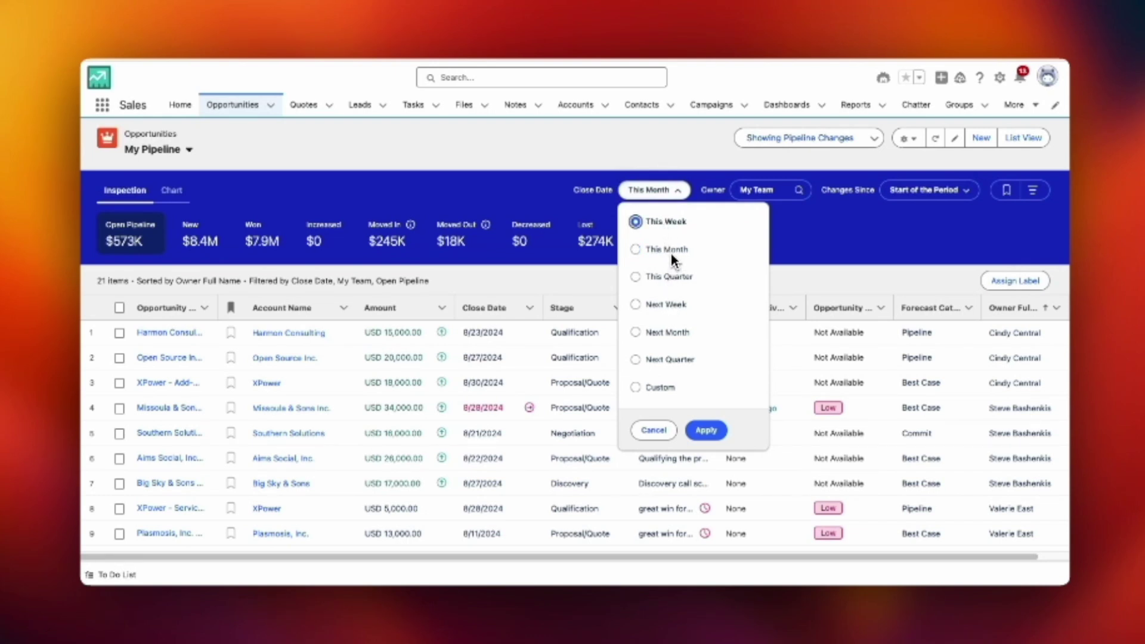
{"action": "left_click", "coordinate": [889, 256]}
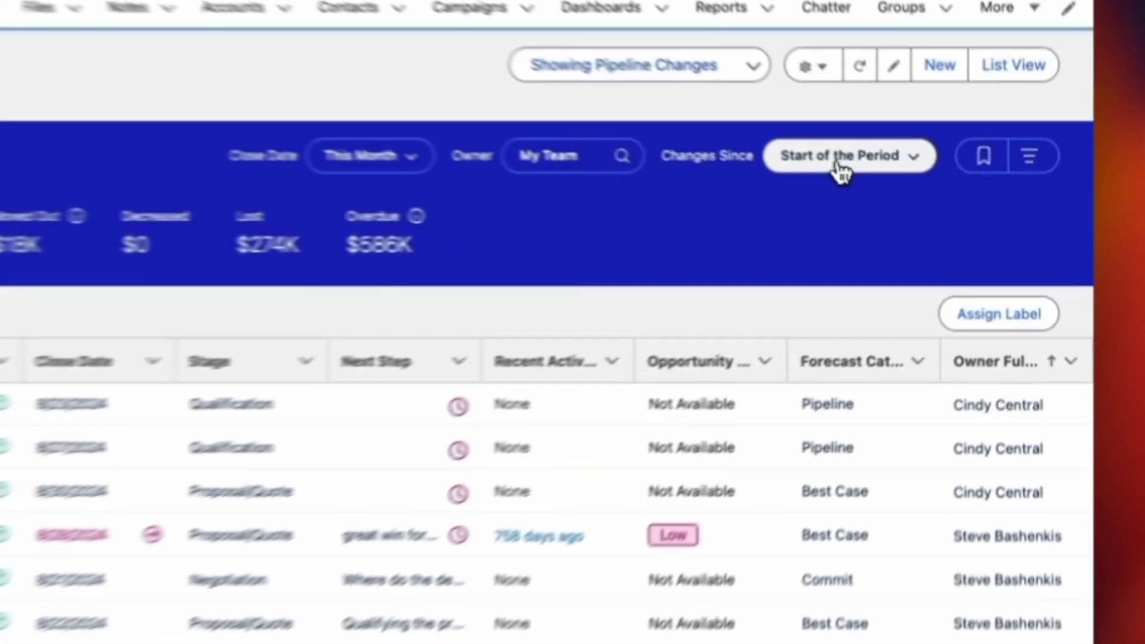
{"action": "left_click", "coordinate": [923, 194]}
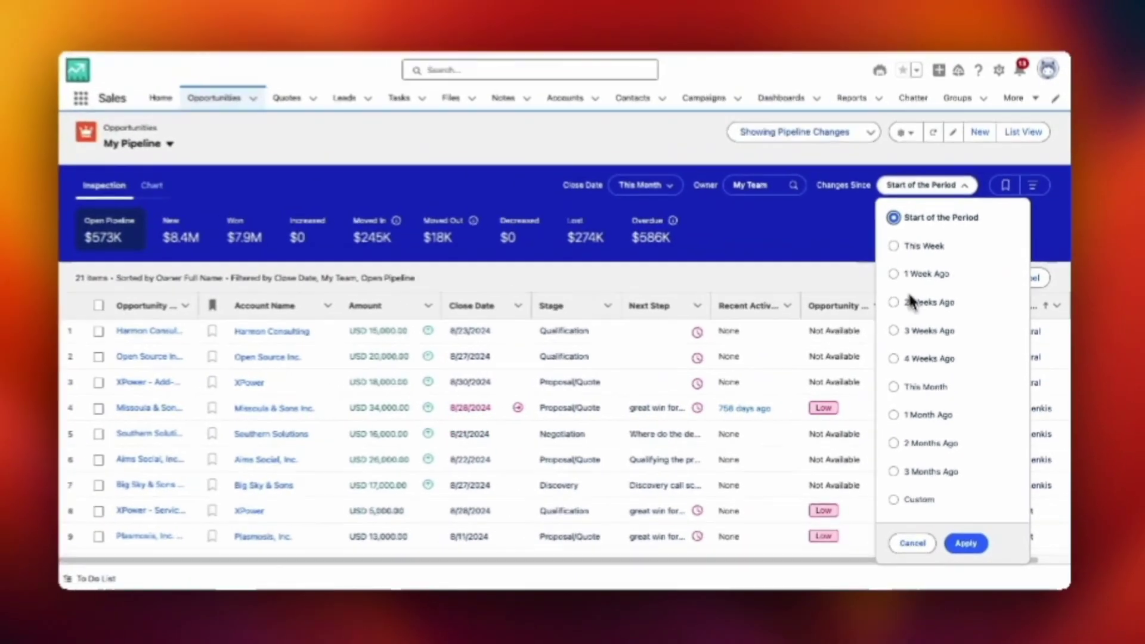
{"action": "left_click", "coordinate": [798, 237]}
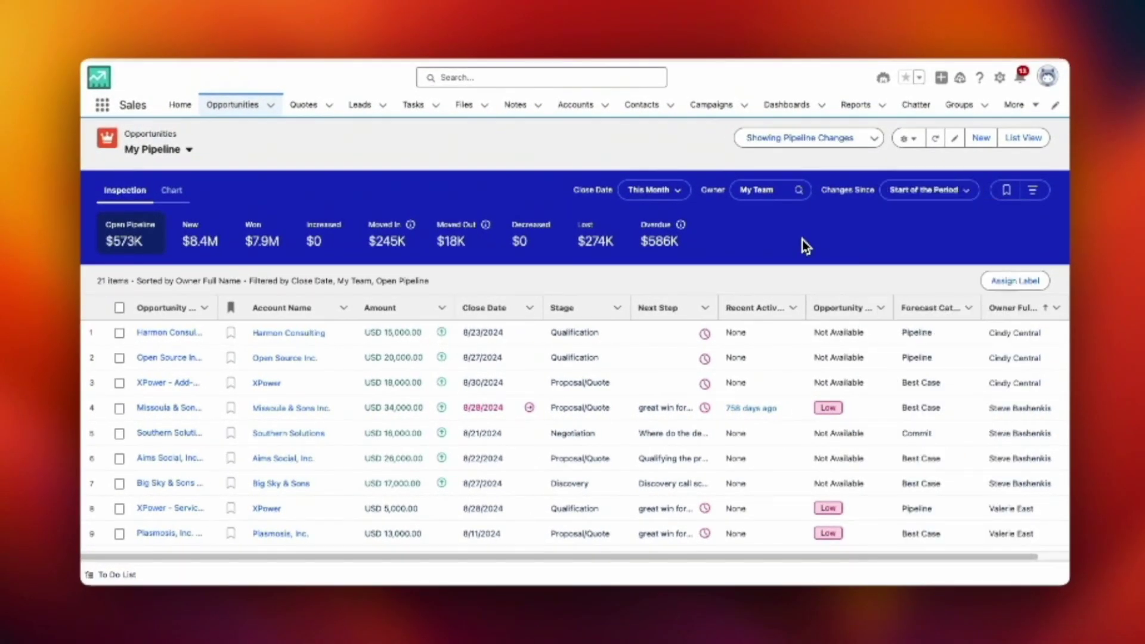
{"action": "left_click", "coordinate": [1032, 194]}
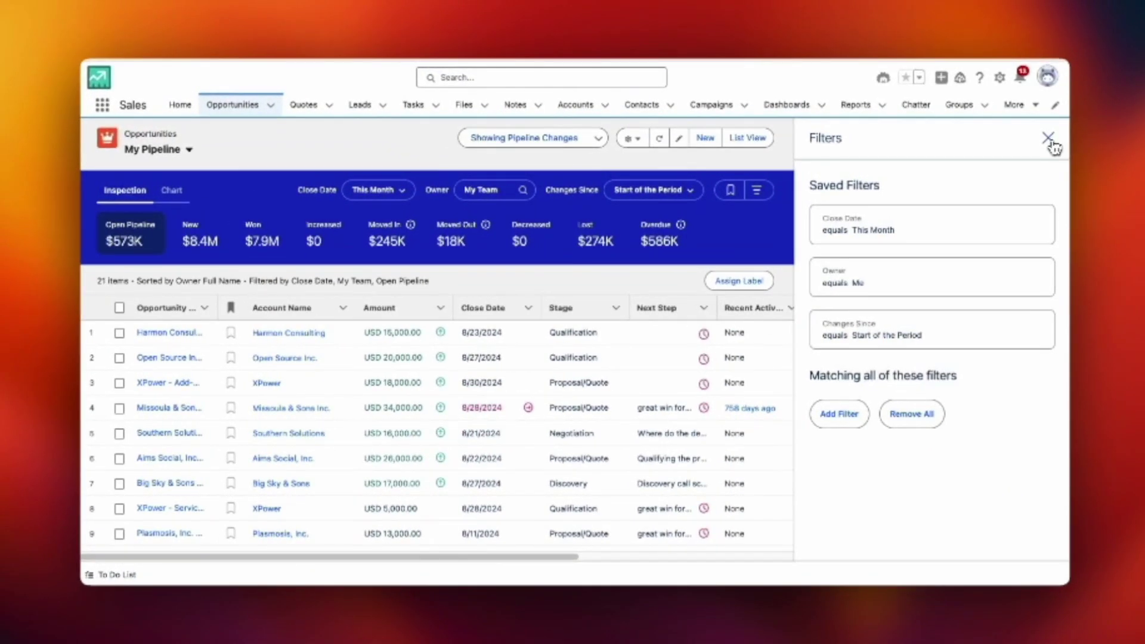
Close the saved filters panel and briefly preview the Harmon Consulting opportunity
{"action": "left_click", "coordinate": [1049, 138]}
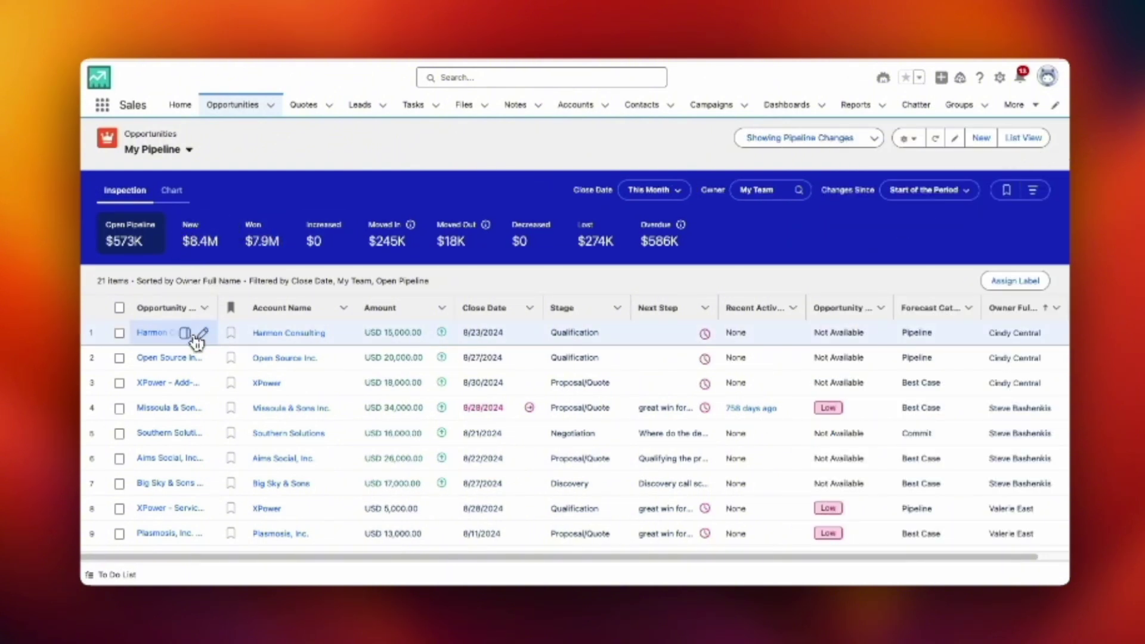
{"action": "left_click", "coordinate": [186, 334]}
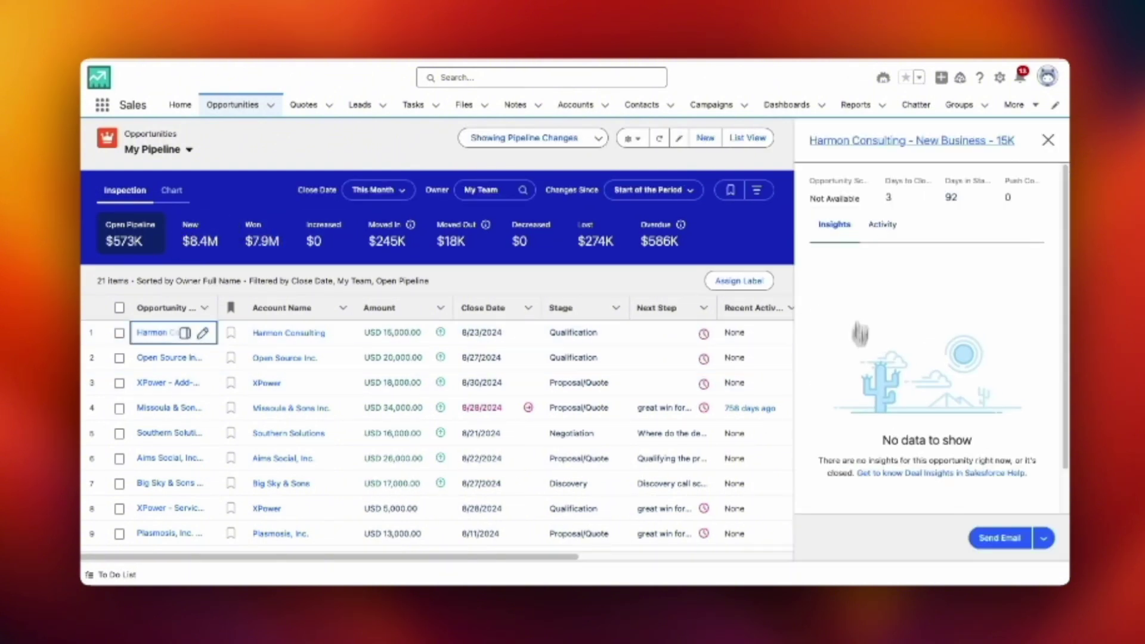
{"action": "left_click", "coordinate": [1048, 141]}
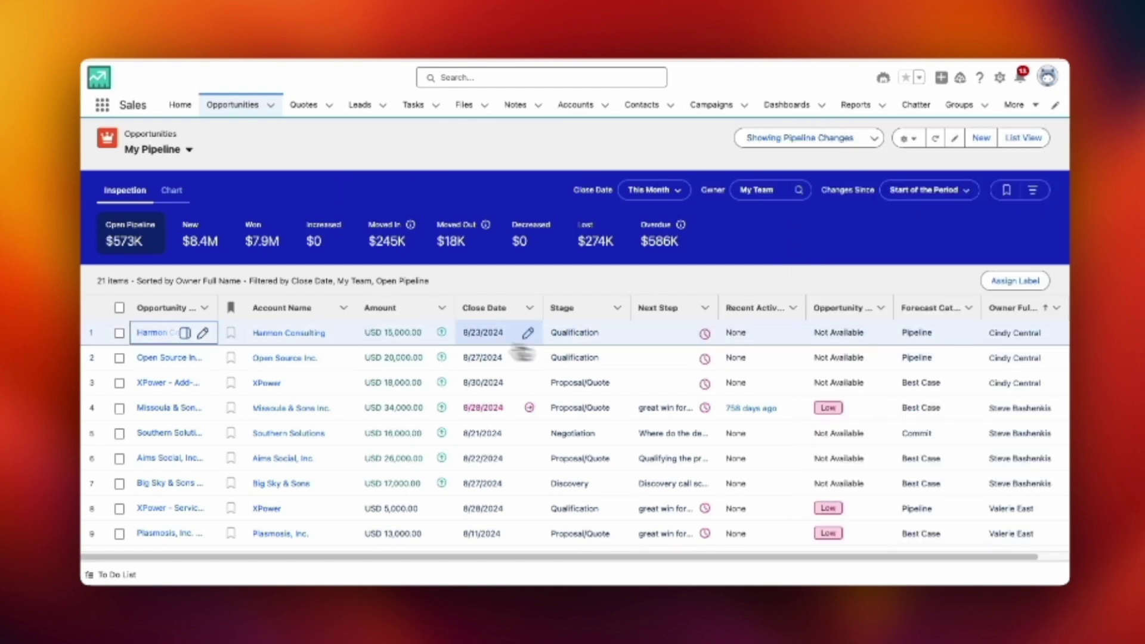
Start inline edits of XPower's close date and Harmon Consulting's stage, then cancel with Esc
{"action": "mouse_move", "coordinate": [444, 337]}
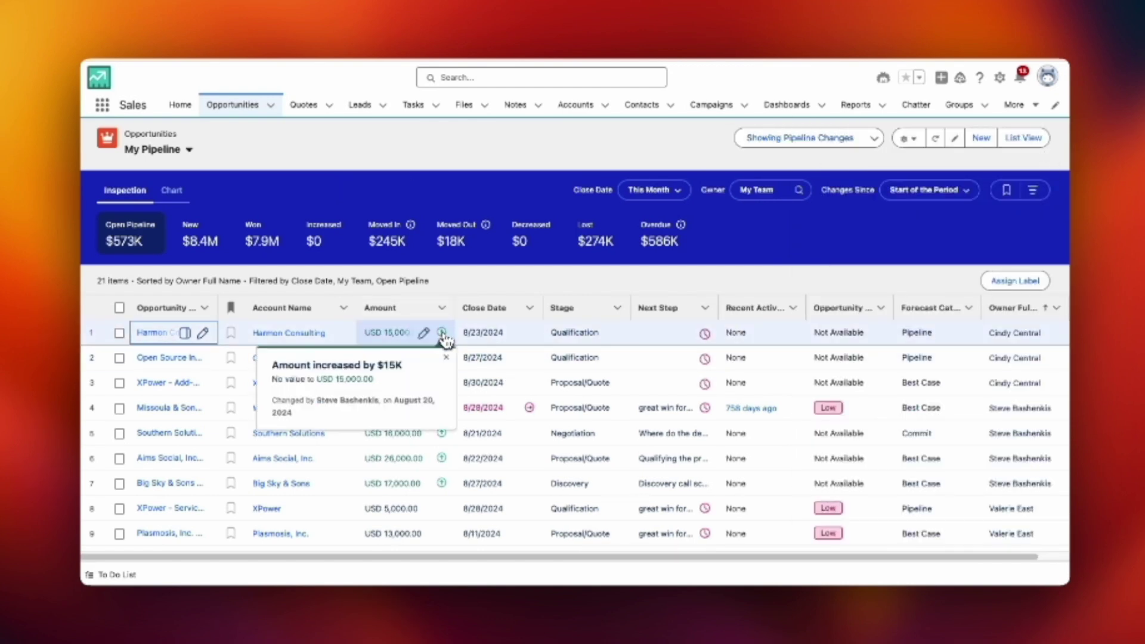
{"action": "mouse_move", "coordinate": [530, 411]}
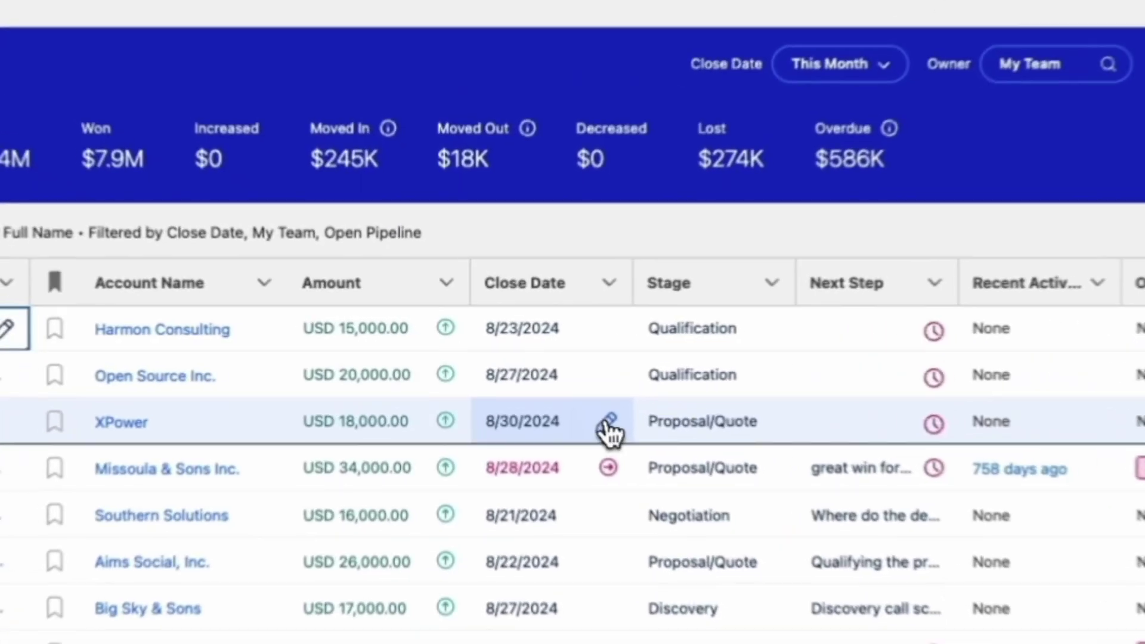
{"action": "left_click", "coordinate": [528, 383]}
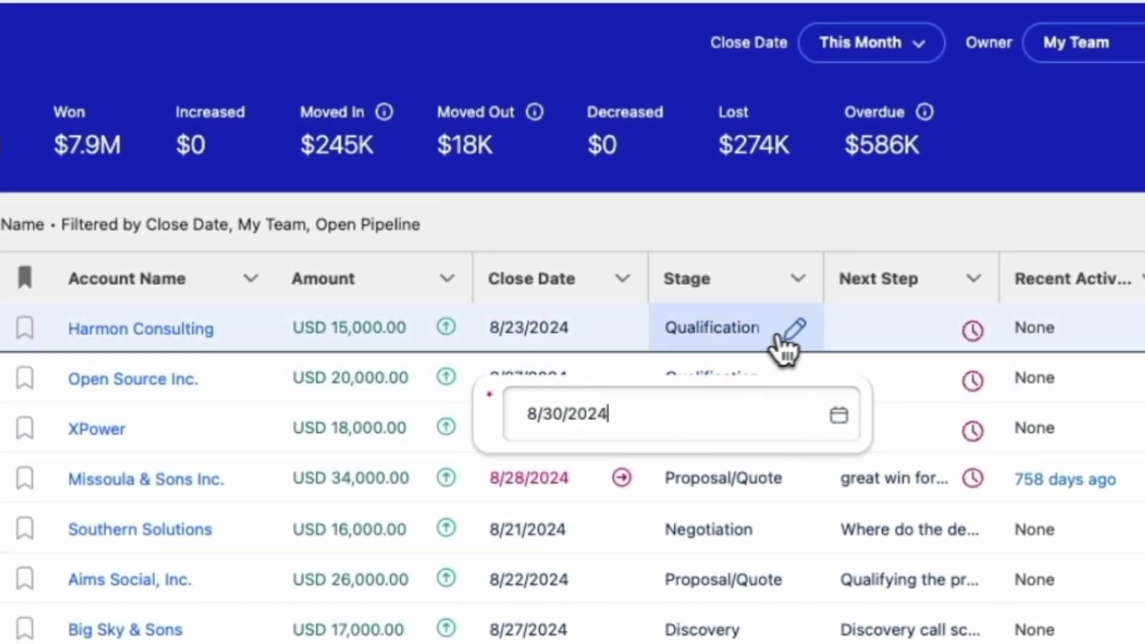
{"action": "left_click", "coordinate": [803, 332]}
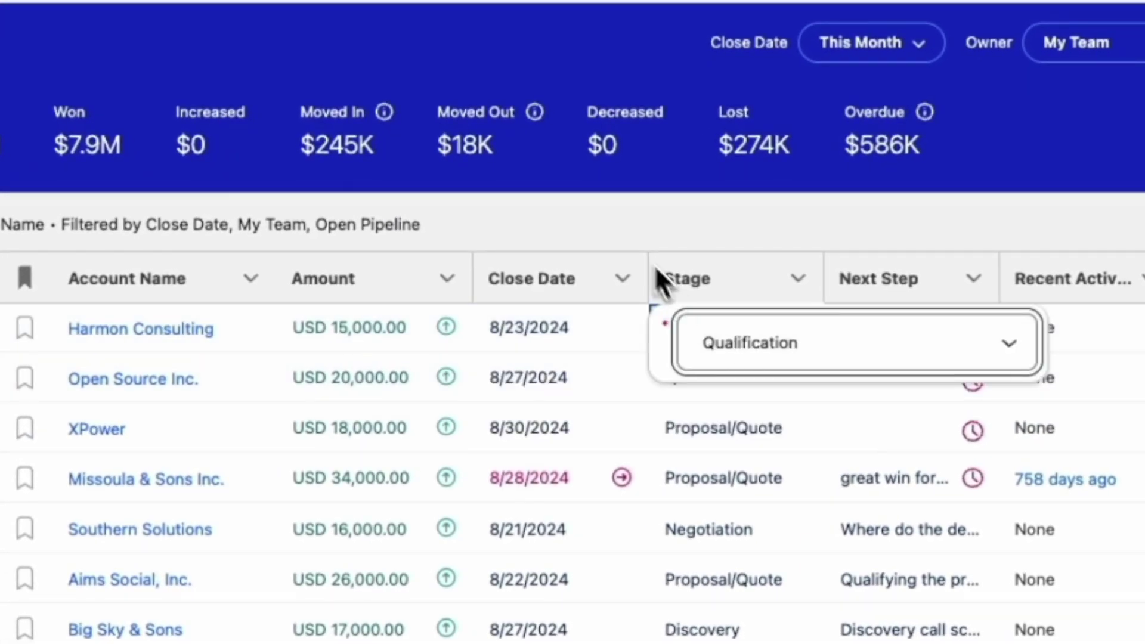
{"action": "key", "text": "Escape"}
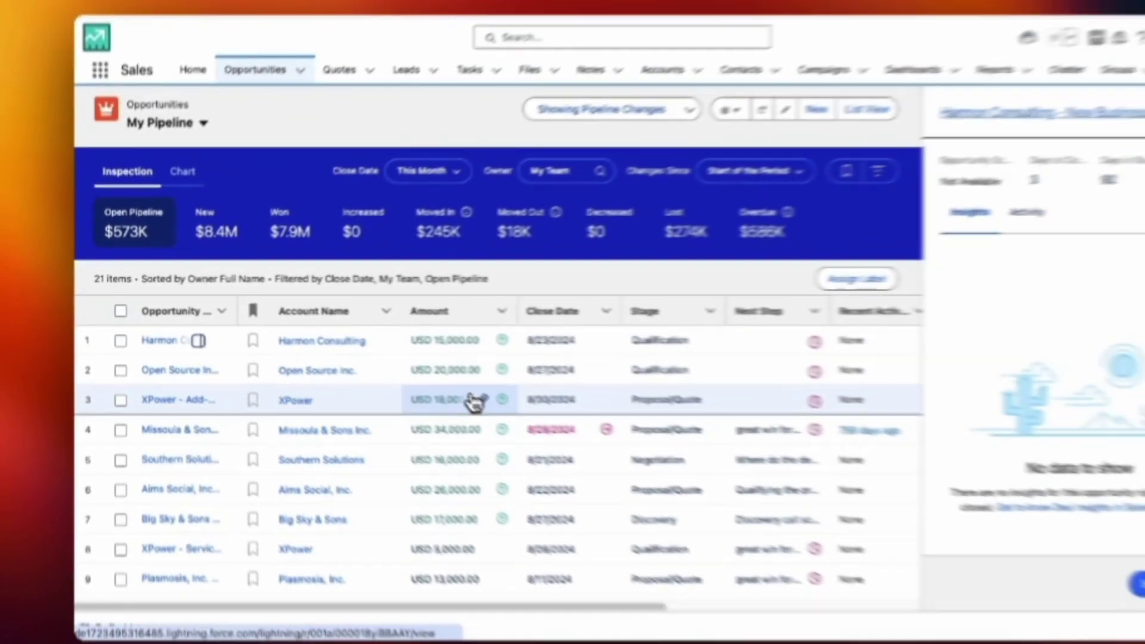
Check Harmon Consulting's activity for the last 7 days and upcoming activity, then close the preview
{"action": "left_click", "coordinate": [257, 375]}
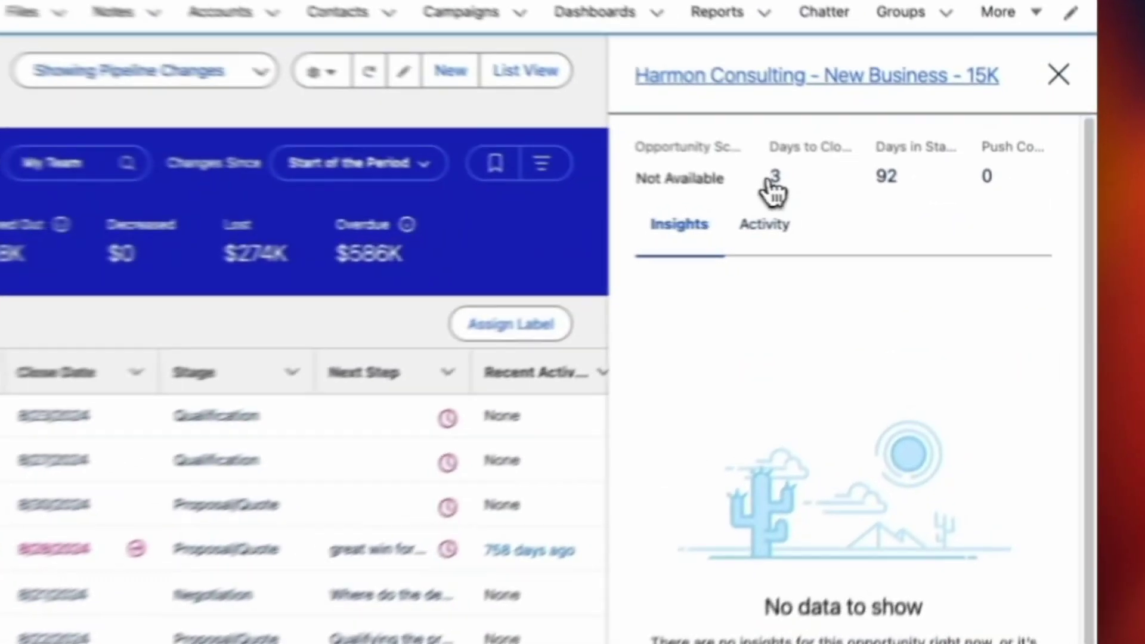
{"action": "left_click", "coordinate": [729, 238]}
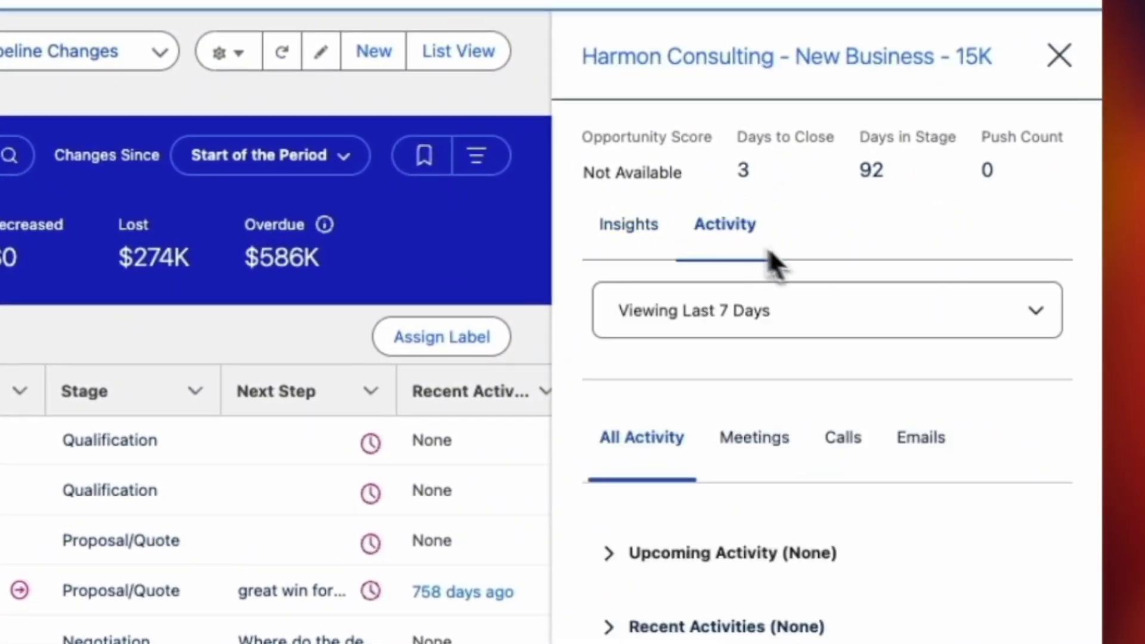
{"action": "left_click", "coordinate": [856, 337]}
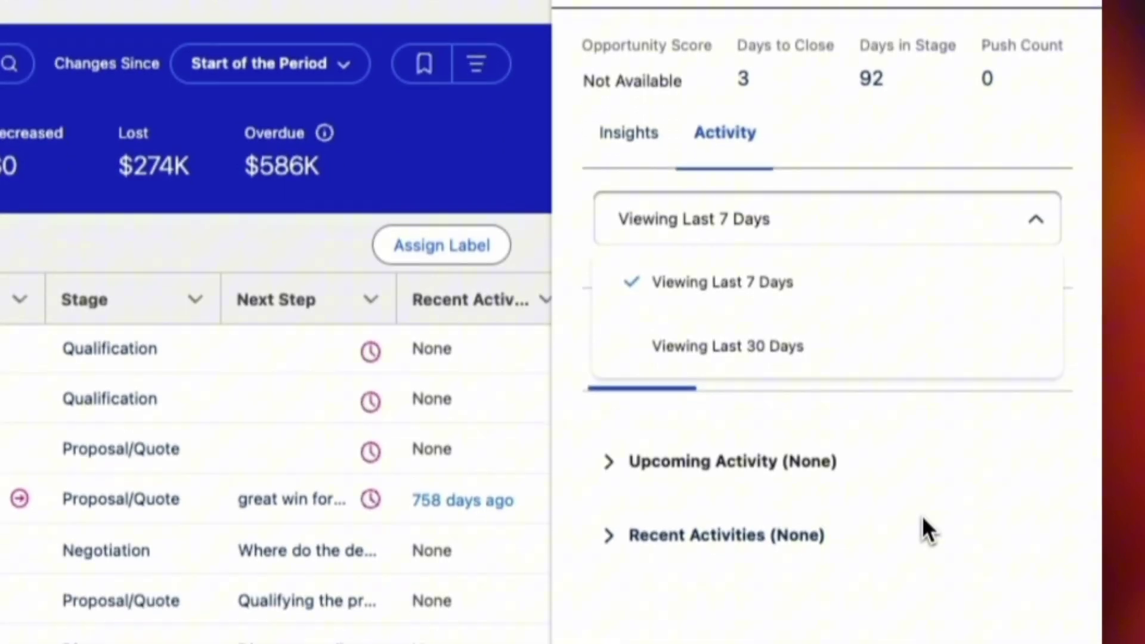
{"action": "left_click", "coordinate": [720, 589]}
{"action": "left_click", "coordinate": [614, 440]}
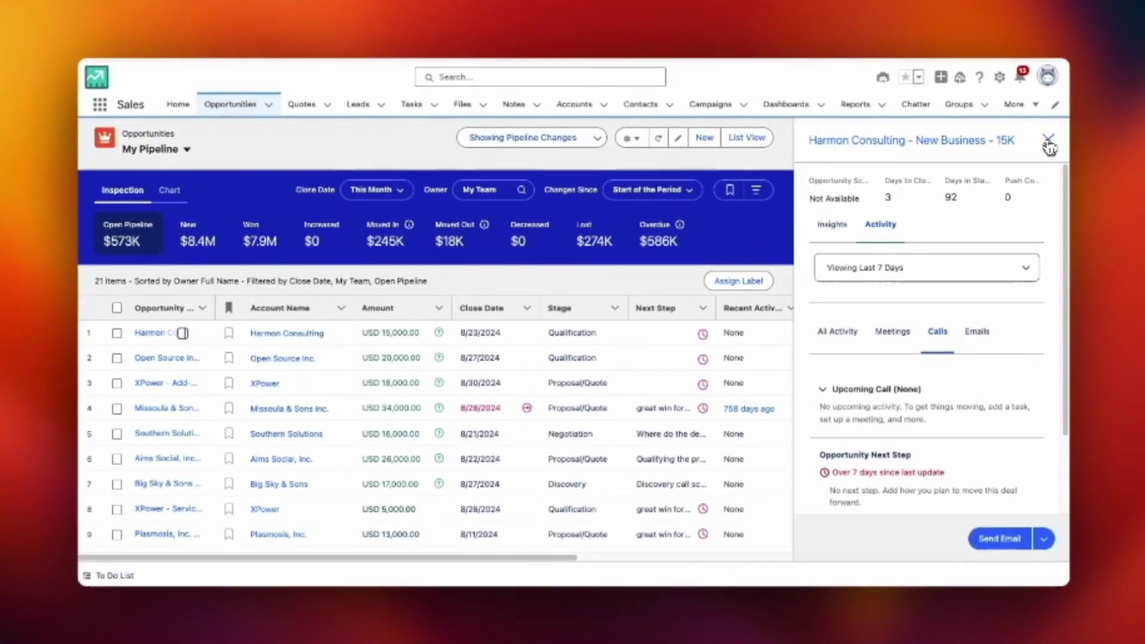
{"action": "left_click", "coordinate": [1048, 142]}
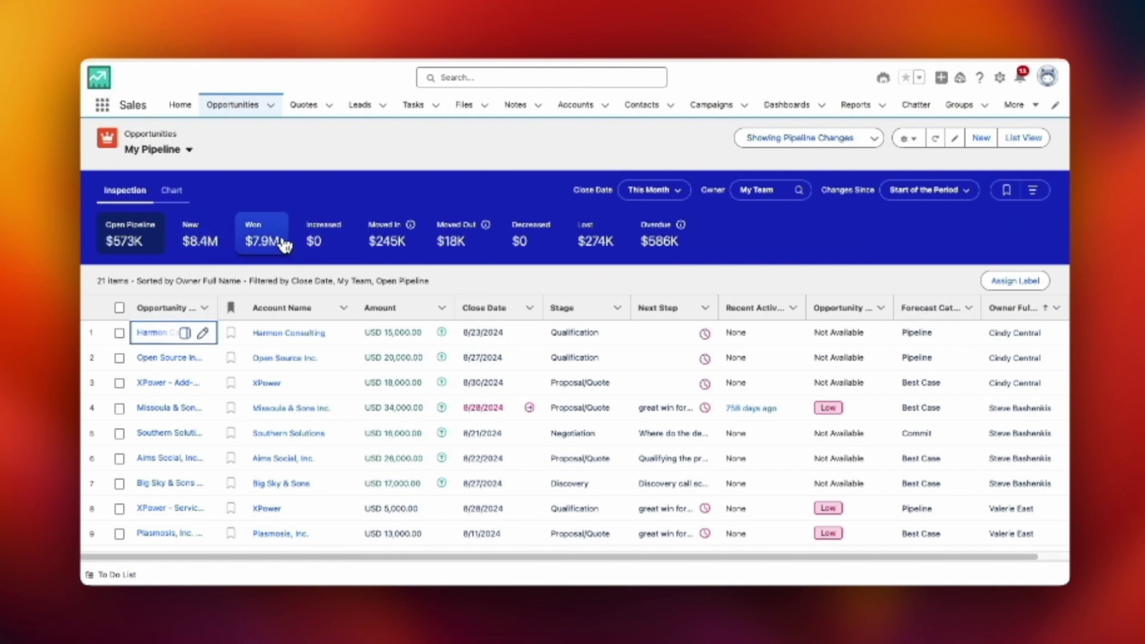
Filter the table by the Won, then Lost, then Moved In tiles, ending on 6 opportunities ($245K)
{"action": "left_click", "coordinate": [263, 237]}
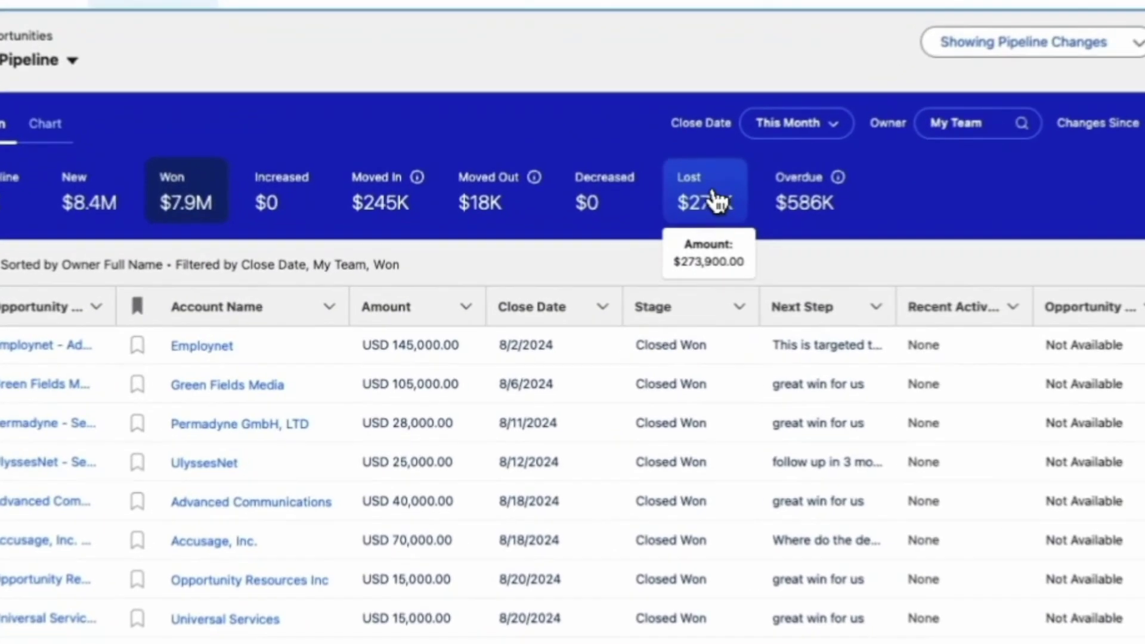
{"action": "left_click", "coordinate": [603, 241]}
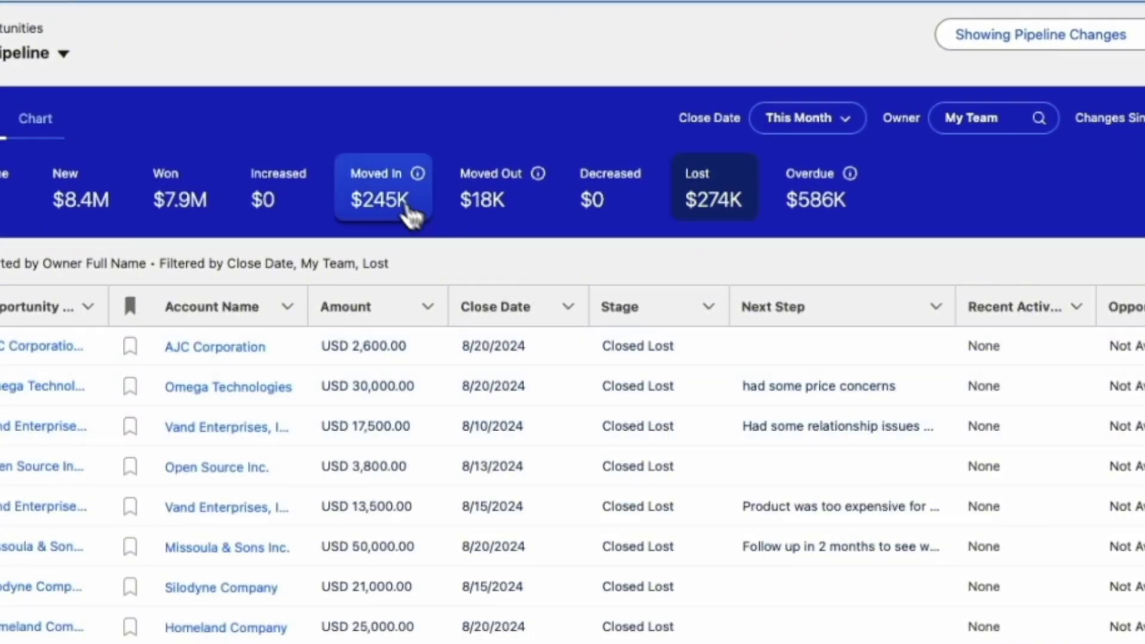
{"action": "left_click", "coordinate": [384, 195]}
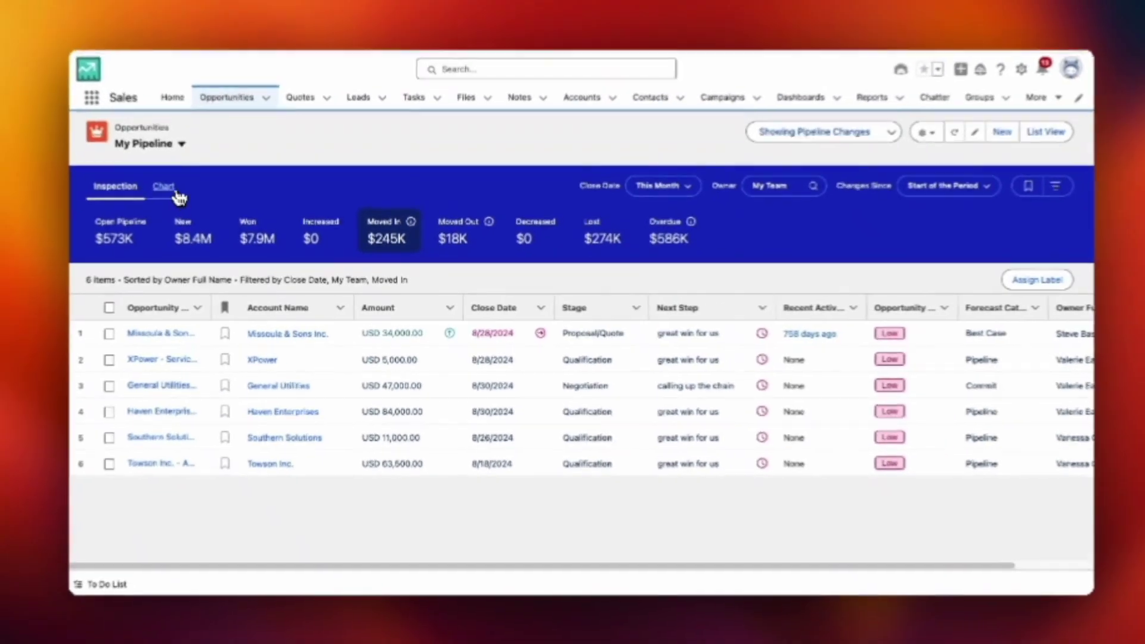
Show the pipeline waterfall chart, shrink it, and filter the table to Moved In opportunities
{"action": "left_click", "coordinate": [176, 194]}
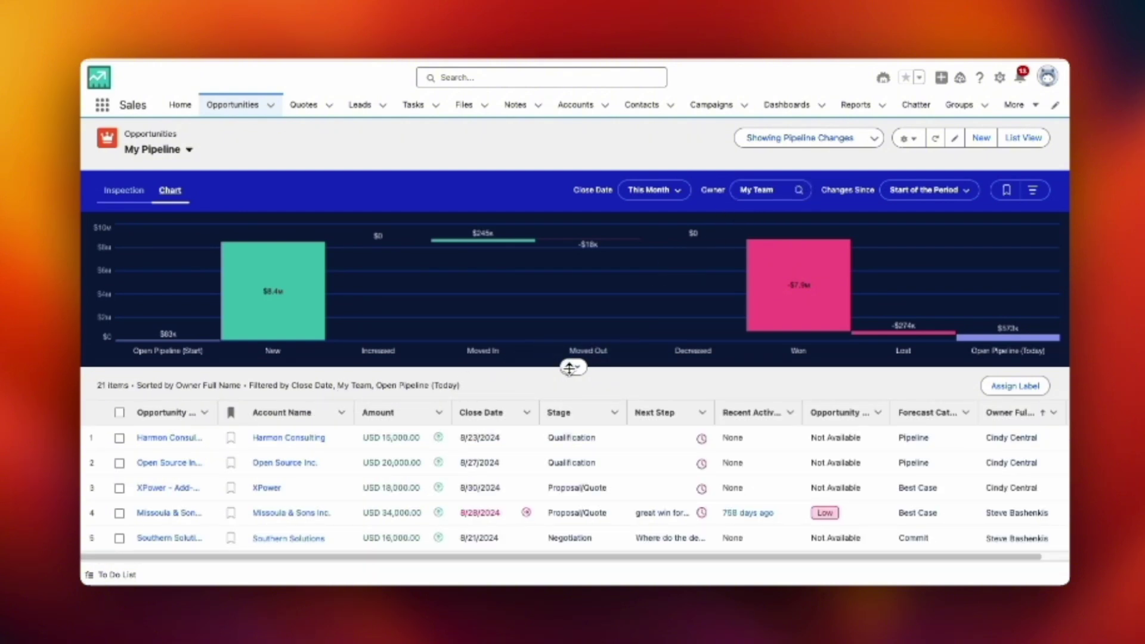
{"action": "left_click_drag", "start_coordinate": [569, 369], "coordinate": [590, 328]}
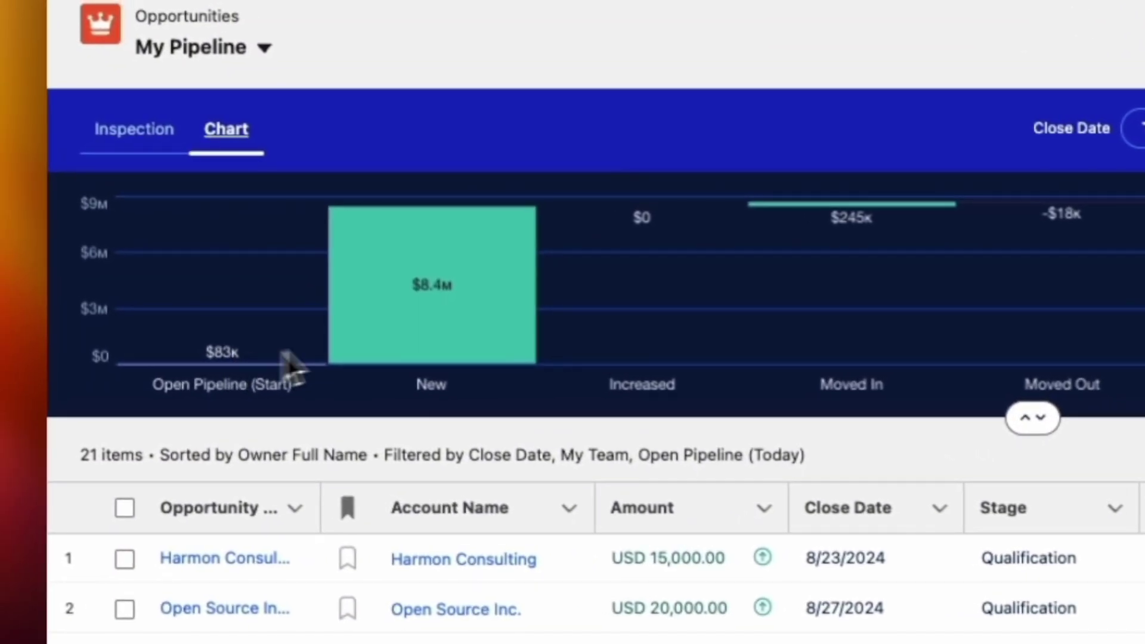
{"action": "mouse_move", "coordinate": [442, 293]}
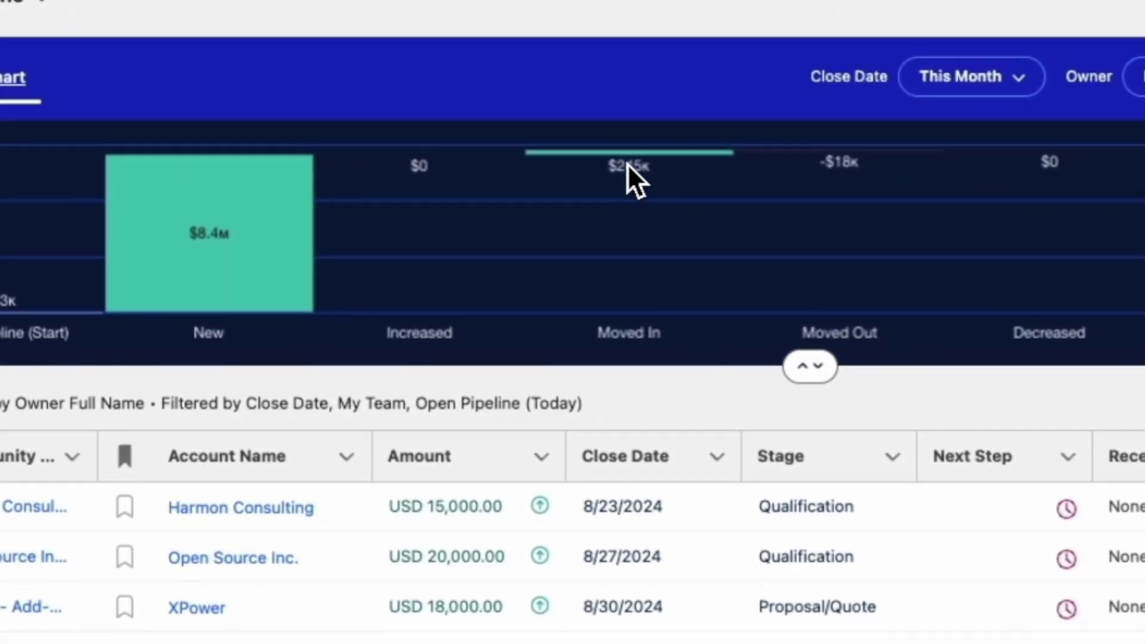
{"action": "left_click", "coordinate": [799, 199]}
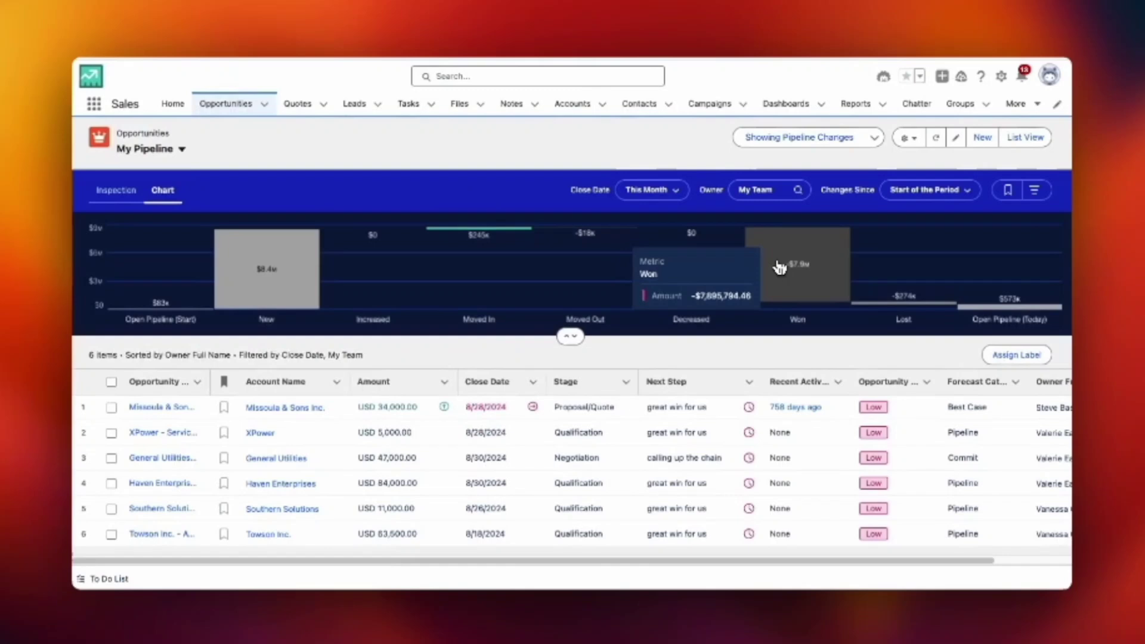
Filter by the Won, Lost and Open Pipeline (Today) bars, then return to the Inspection view
{"action": "left_click", "coordinate": [770, 272]}
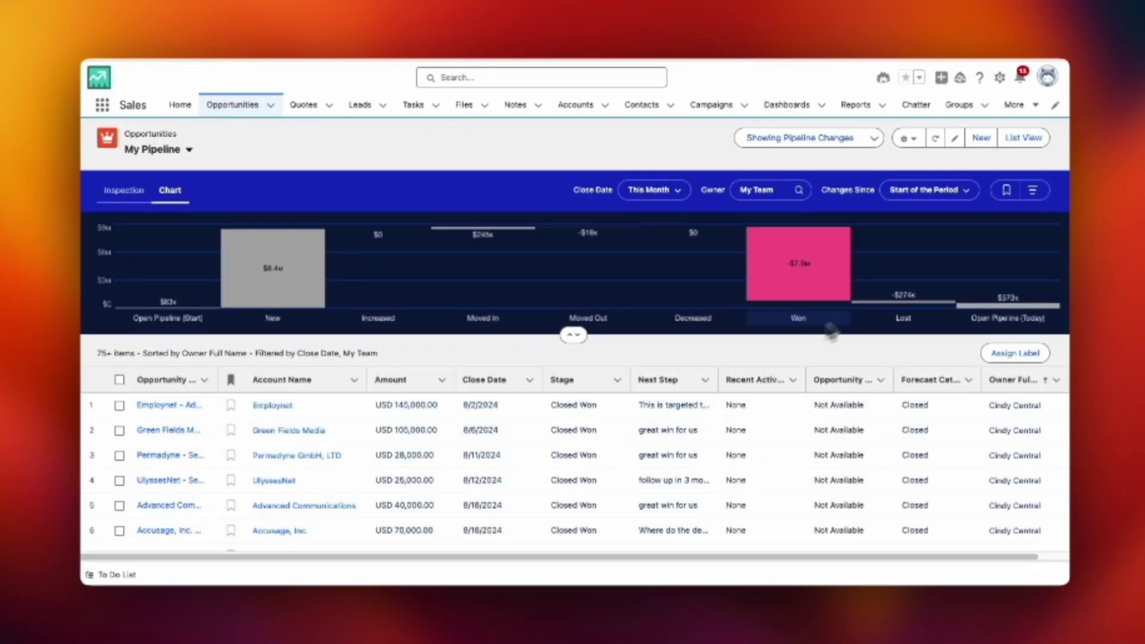
{"action": "left_click", "coordinate": [897, 305]}
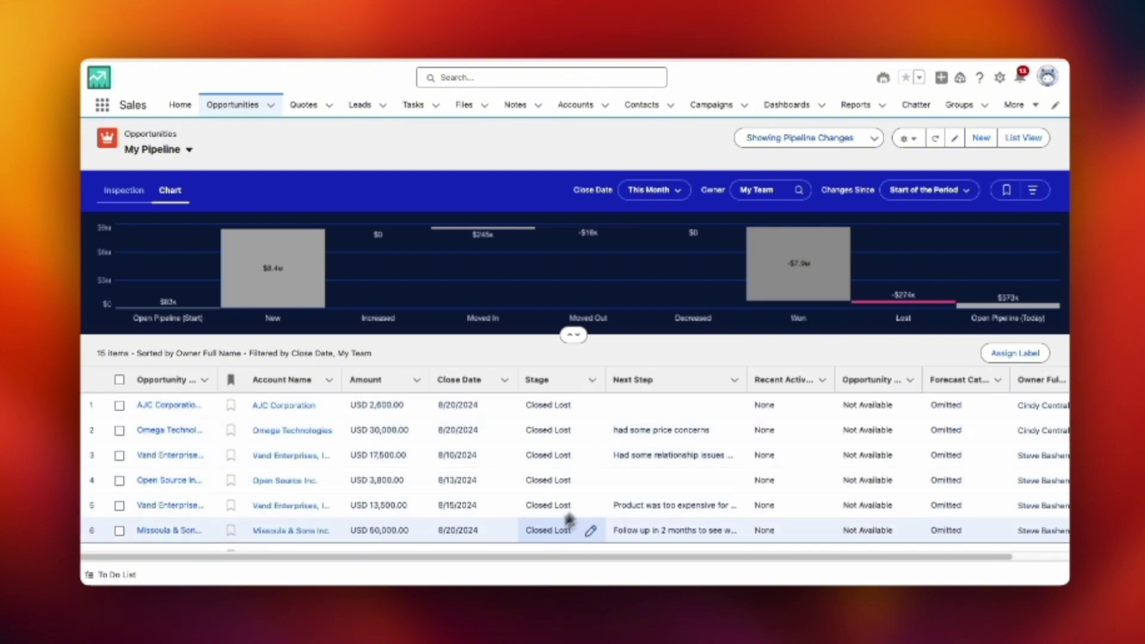
{"action": "left_click", "coordinate": [993, 308]}
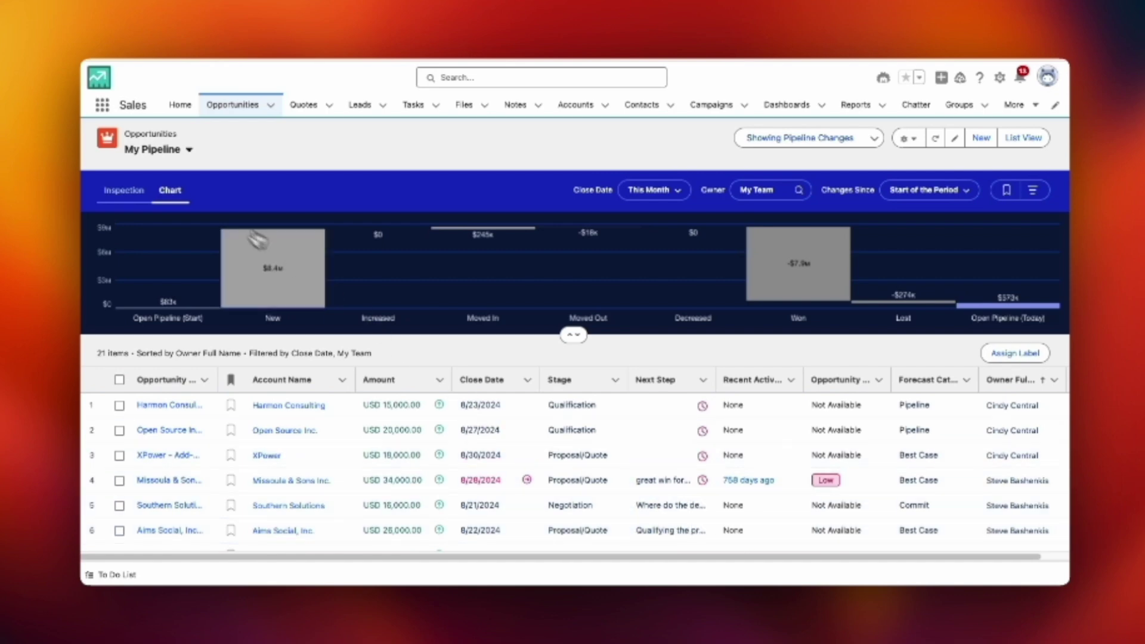
{"action": "left_click", "coordinate": [130, 191]}
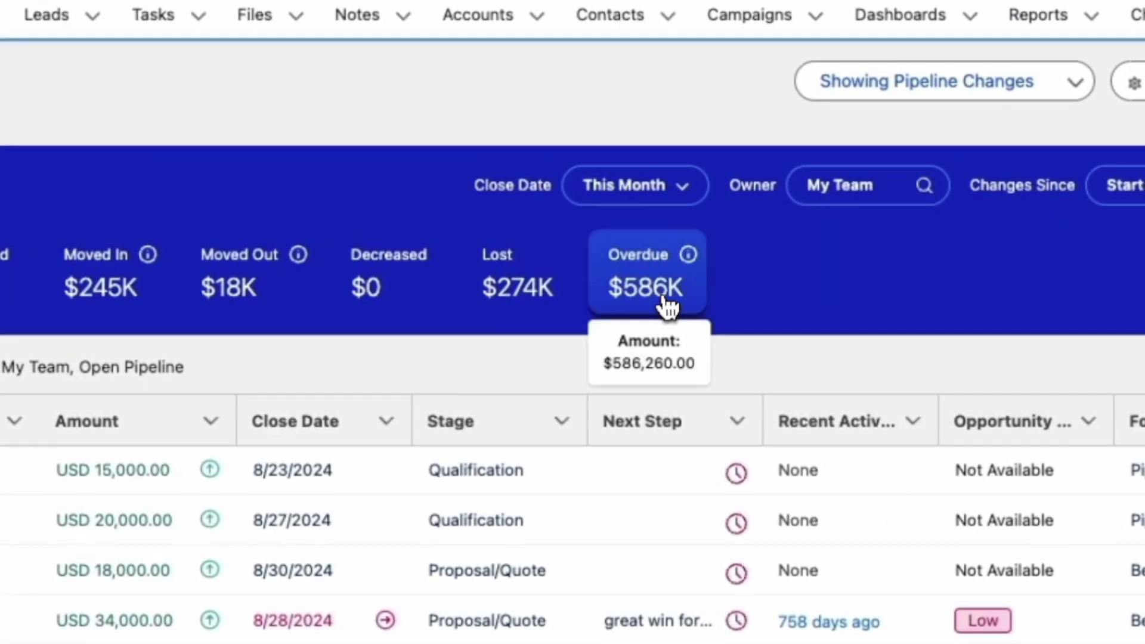
Filter the table to the Overdue ($586K) metric, listing 25+ opportunities
{"action": "left_click", "coordinate": [668, 307]}
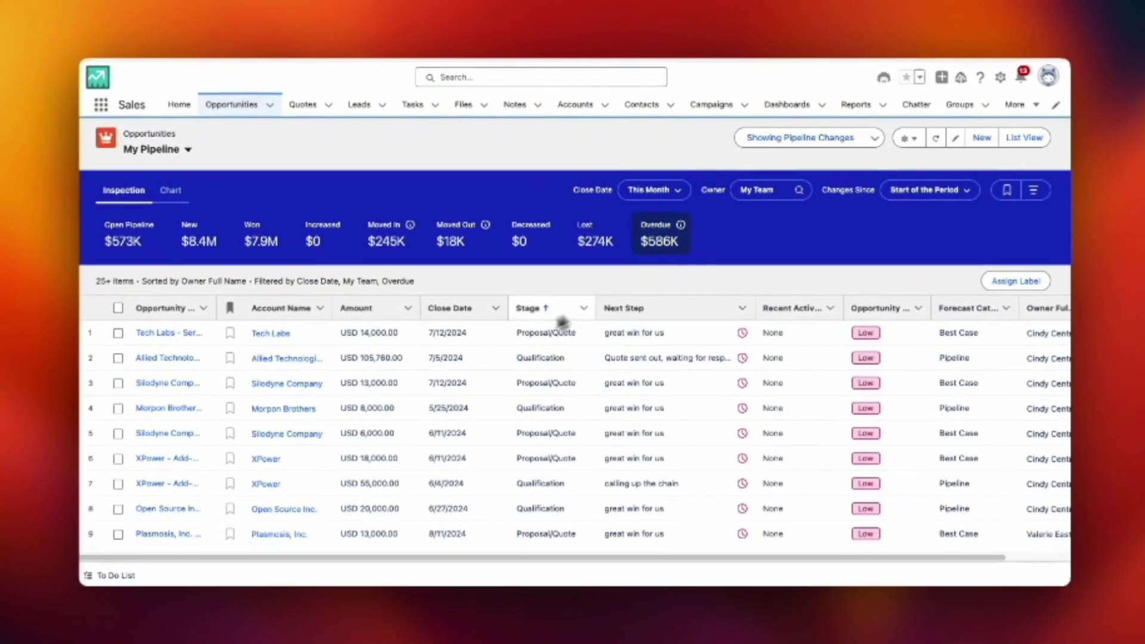